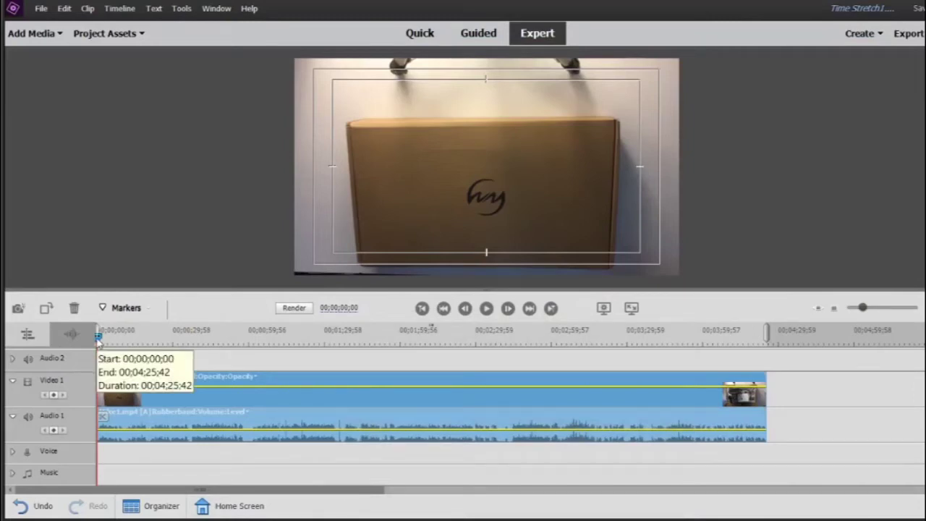
# - Scrub the playhead to about 00;00;58;42 to preview the microphone unboxing
pyautogui.moveTo(98, 337); pyautogui.dragTo(246, 336)
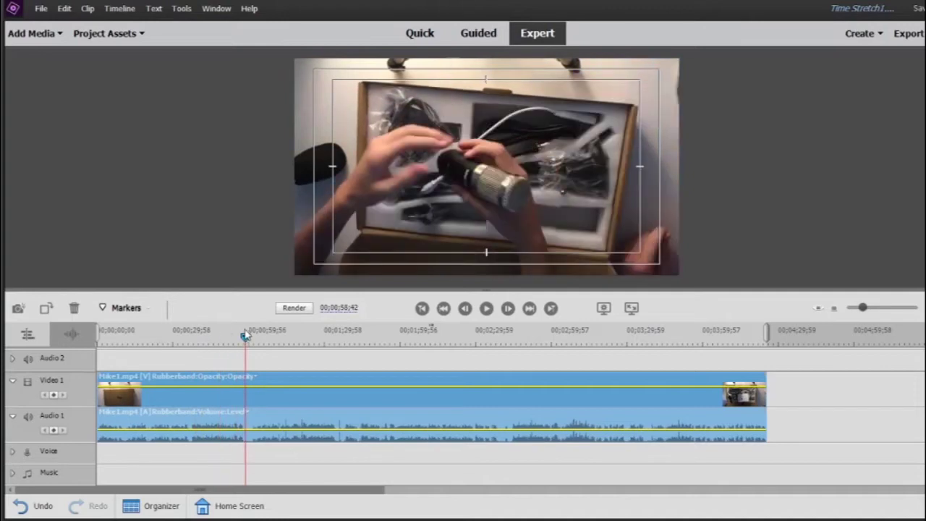
# - Open Time Stretch for Mike1.mp4 and adjust its speed value upward toward 250%
pyautogui.rightClick(250, 395)
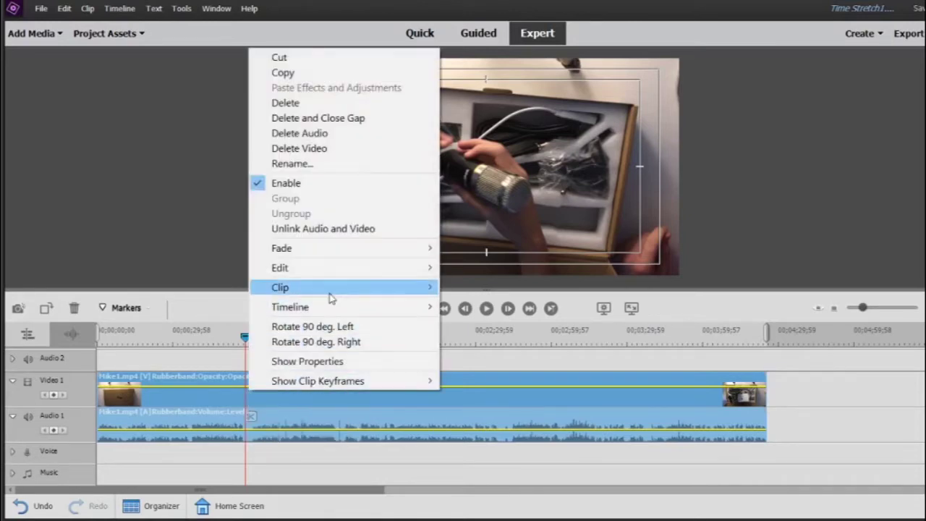
pyautogui.moveTo(330, 298)
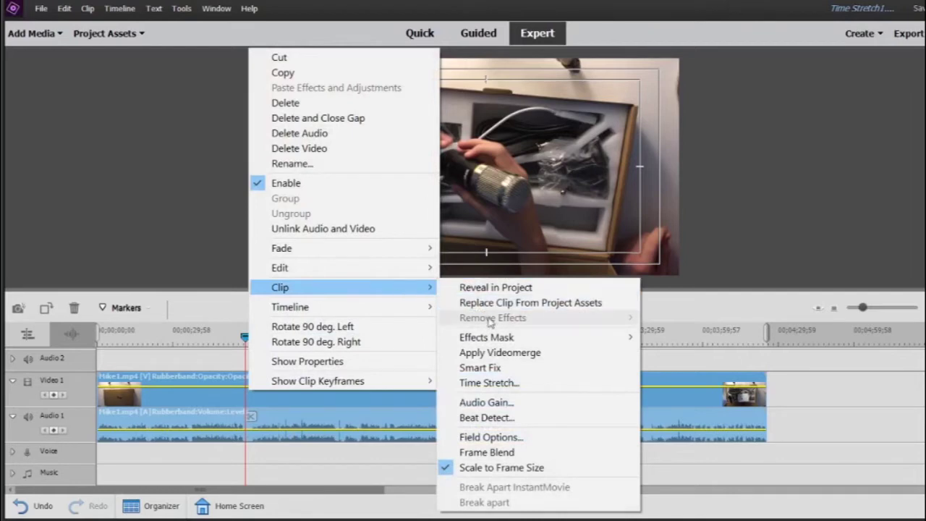
pyautogui.click(505, 384)
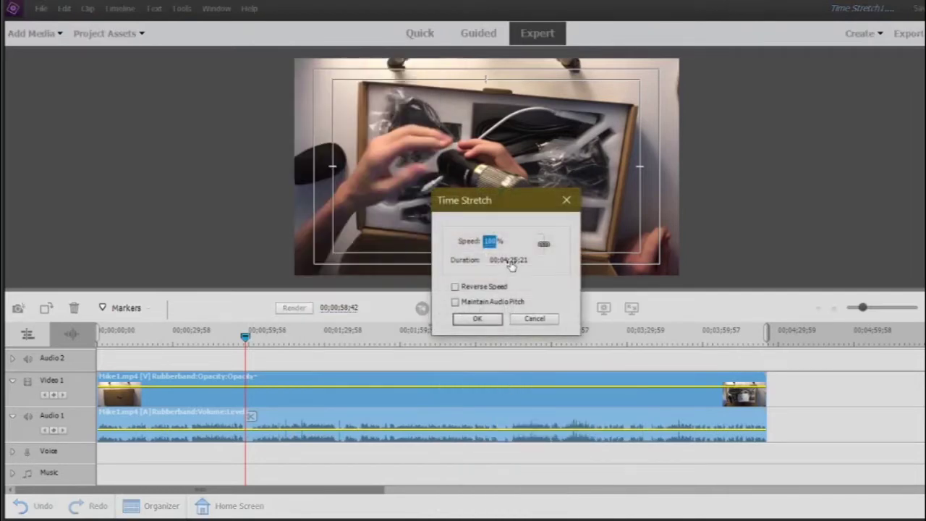
pyautogui.moveTo(492, 242); pyautogui.dragTo(128, 234)
pyautogui.click(508, 259)
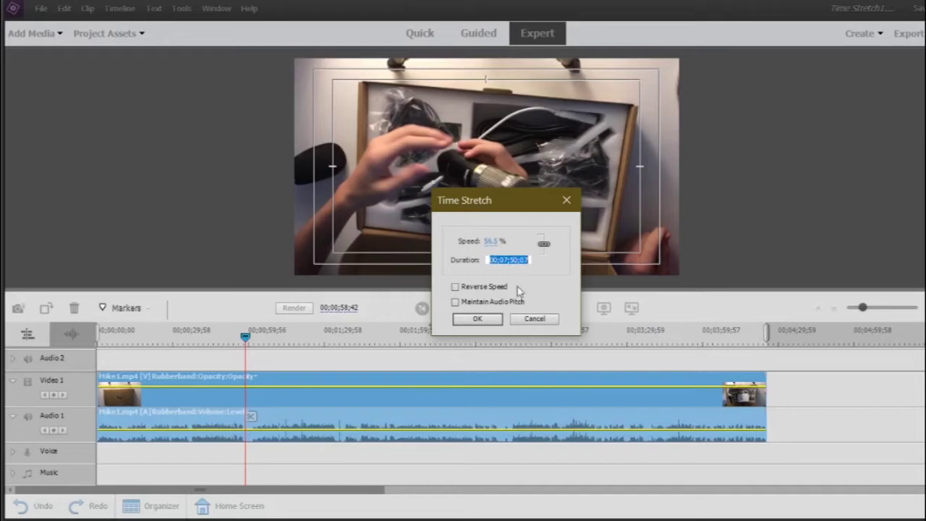
pyautogui.moveTo(491, 241); pyautogui.dragTo(925, 250)
pyautogui.moveTo(683, 281); pyautogui.dragTo(920, 222)
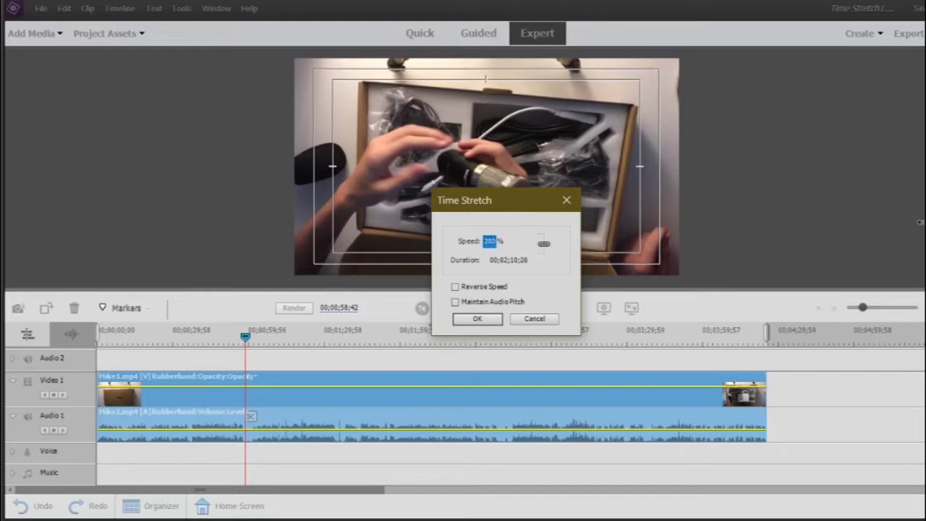
pyautogui.click(492, 243)
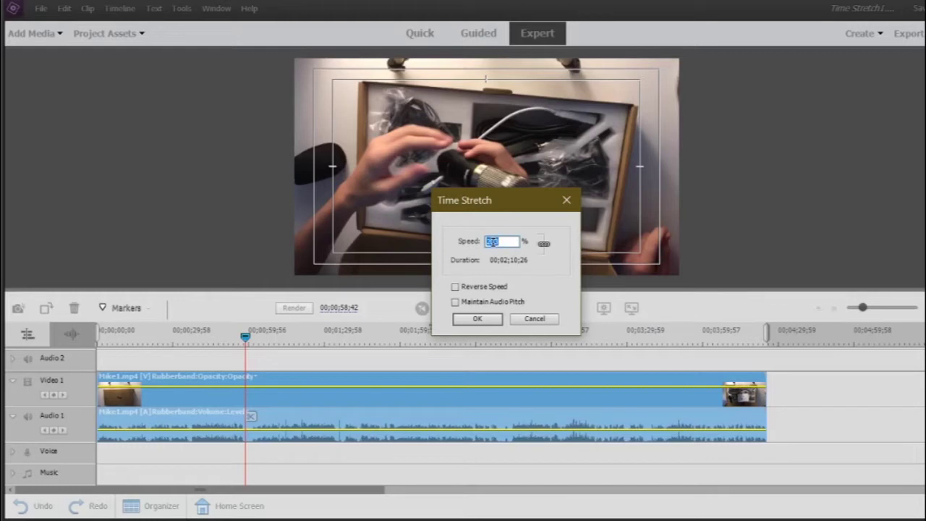
# - Apply 250% speed, then play the sped-up clip from the start and pause it
pyautogui.write('250')
pyautogui.click(479, 318)
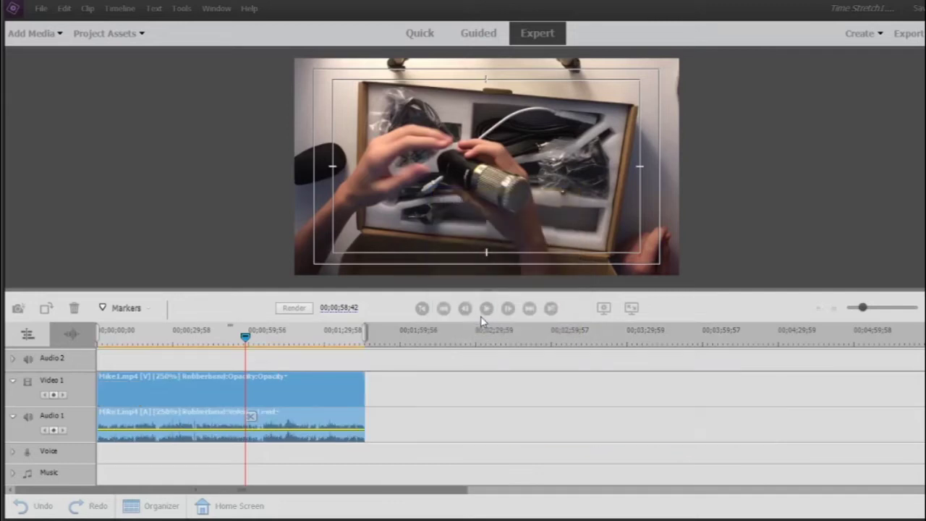
pyautogui.moveTo(245, 336); pyautogui.dragTo(70, 345)
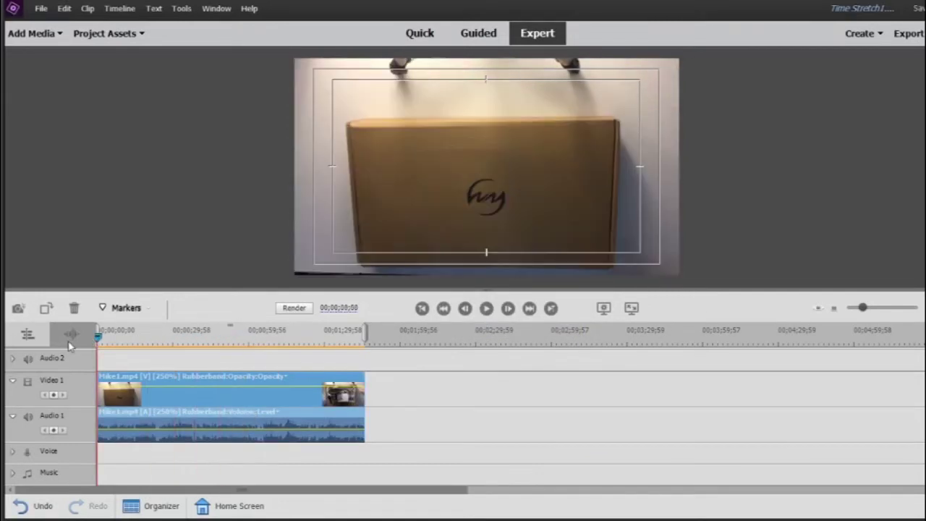
pyautogui.click(486, 308)
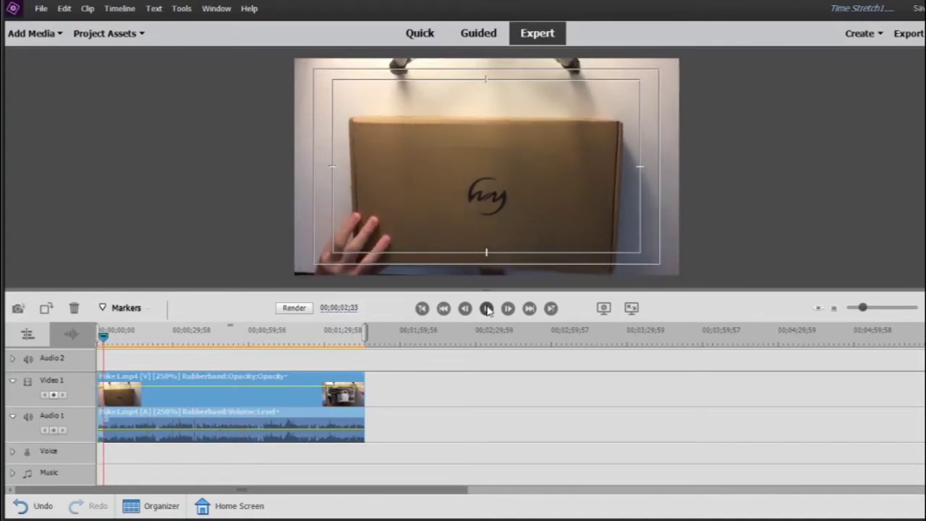
pyautogui.click(487, 309)
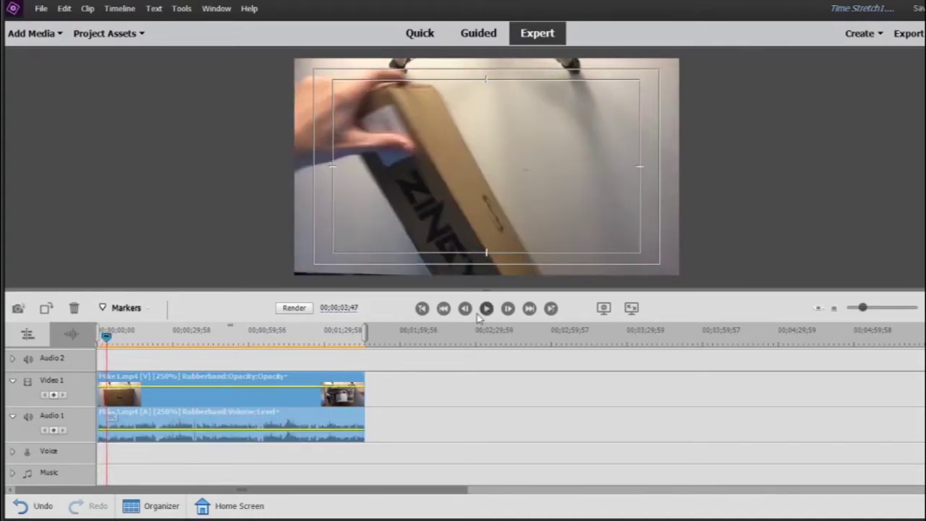
# - Undo the 250% change, set Time Stretch speed to 50%, and play the slowed clip
pyautogui.click(64, 8)
pyautogui.click(92, 29)
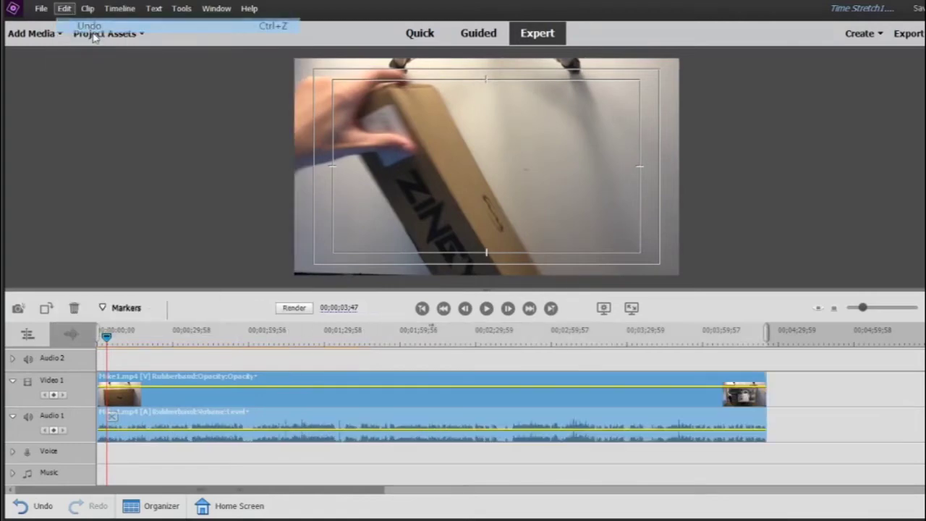
pyautogui.rightClick(295, 387)
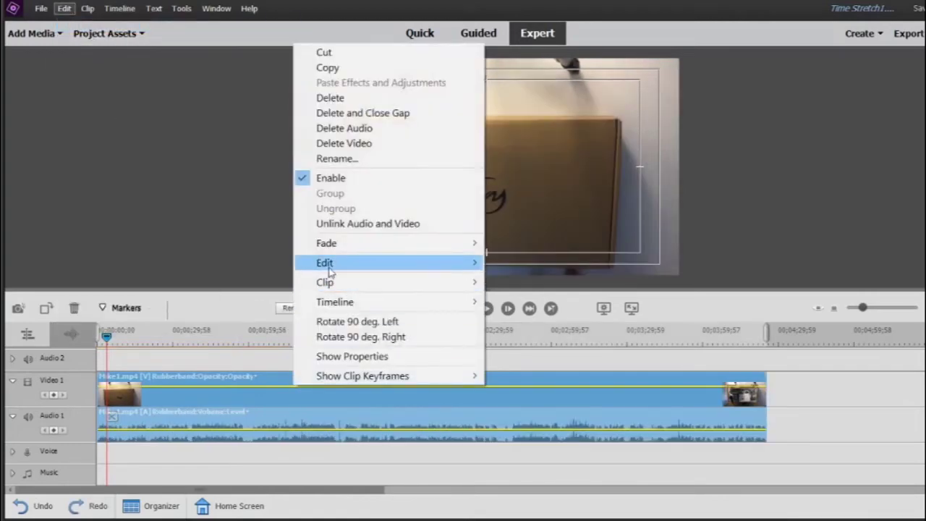
pyautogui.moveTo(333, 283)
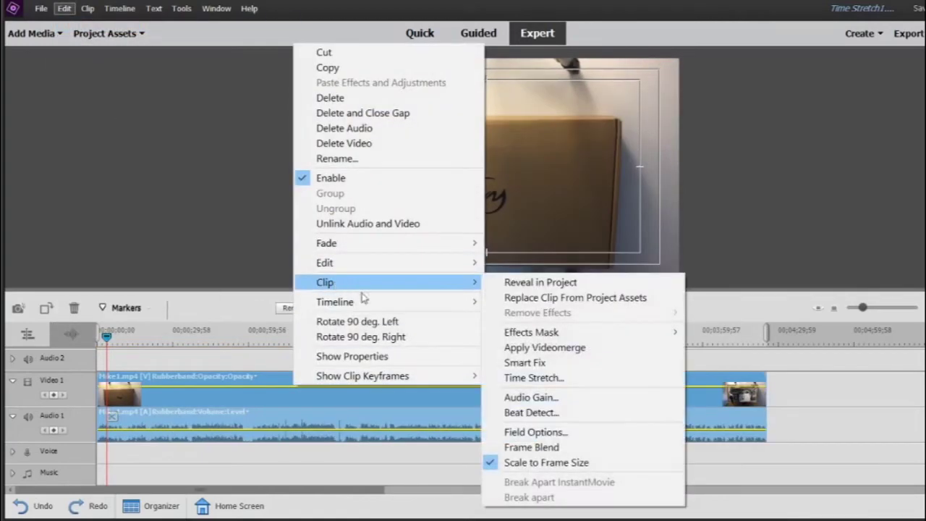
pyautogui.click(561, 385)
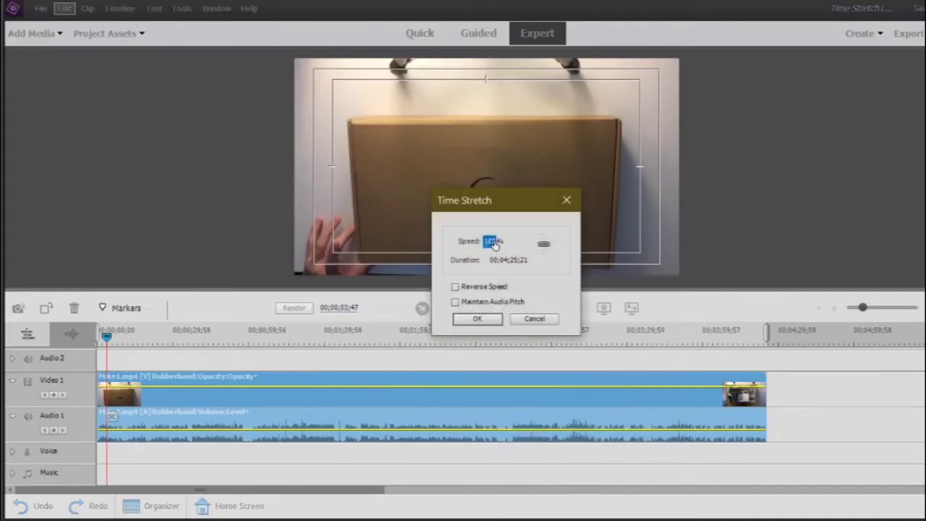
pyautogui.write('50')
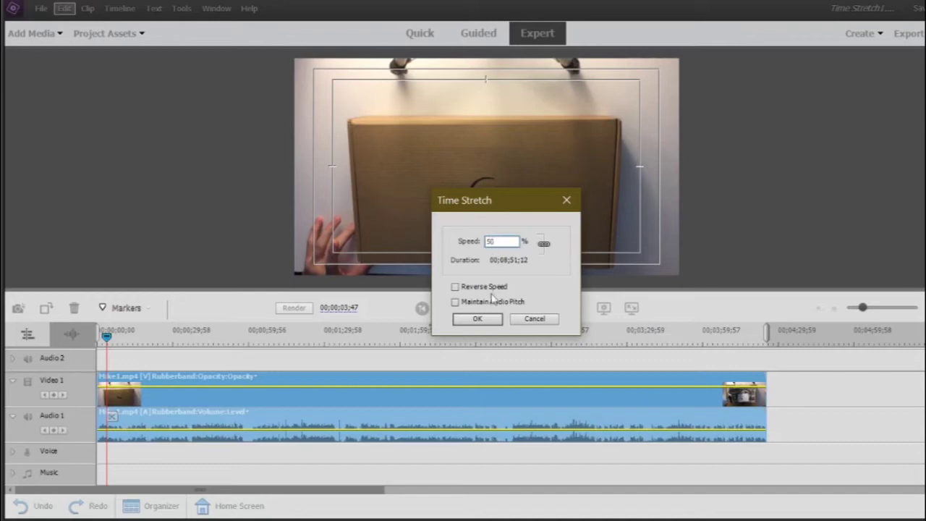
pyautogui.click(486, 320)
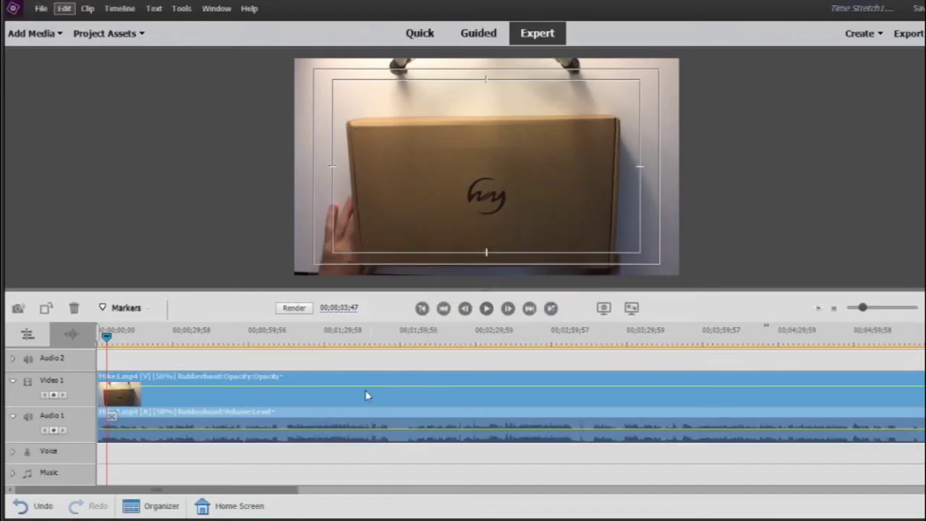
pyautogui.click(485, 311)
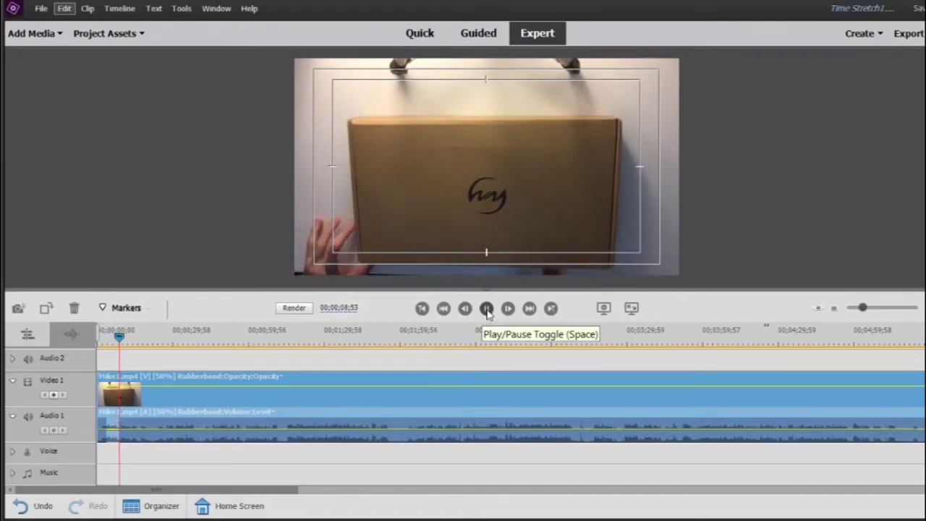
# - Set Mike1.mp4's Time Stretch speed to 100%, restoring its 00;04;25;21 duration
pyautogui.rightClick(440, 407)
pyautogui.moveTo(484, 303)
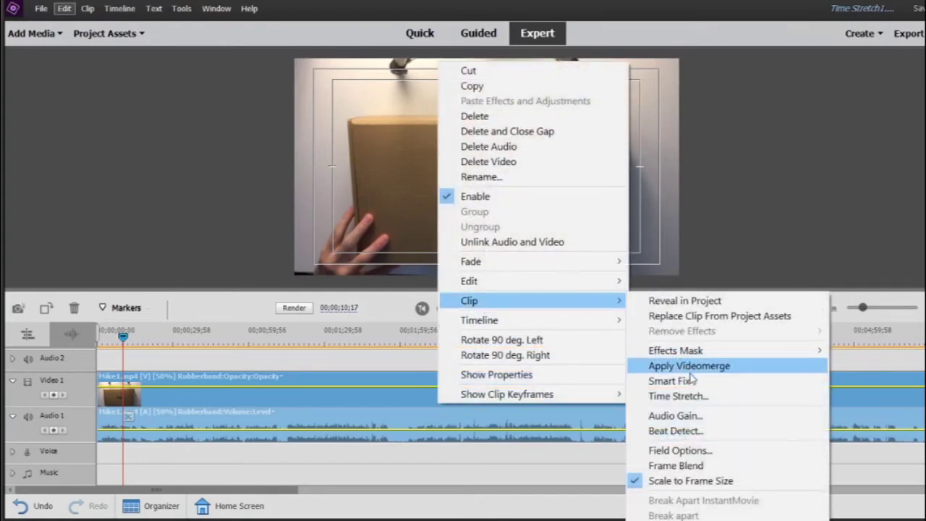
pyautogui.click(680, 397)
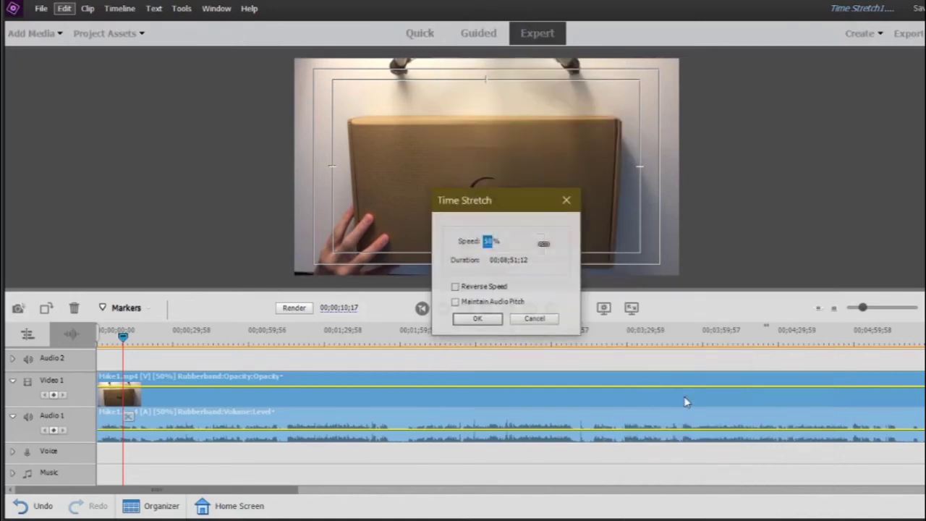
pyautogui.write('100')
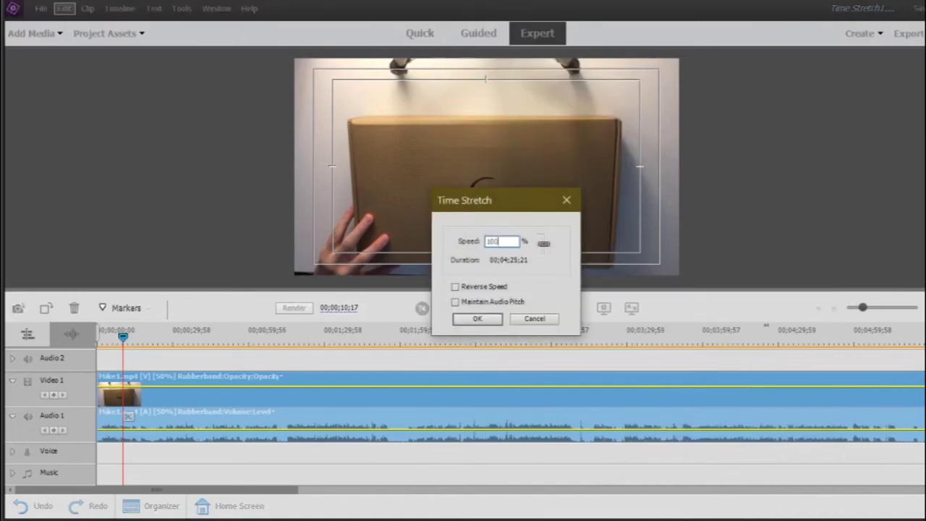
pyautogui.click(479, 319)
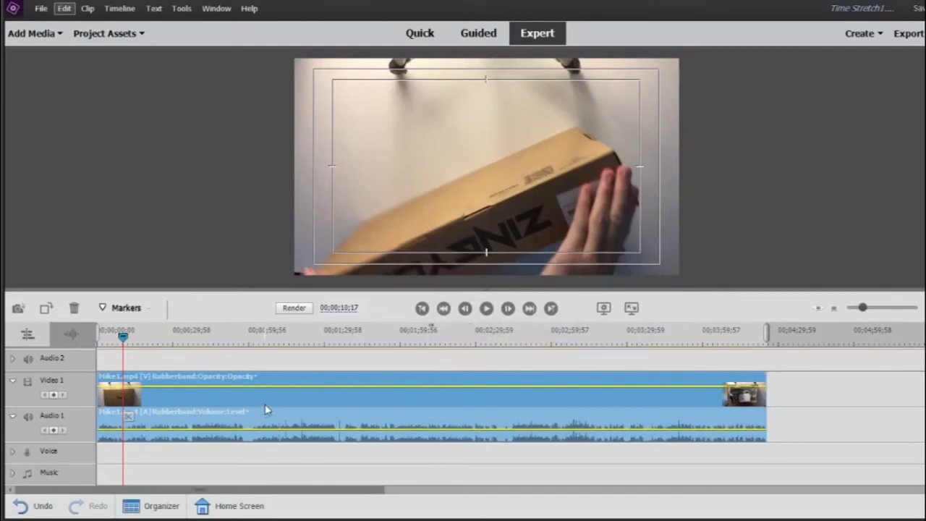
pyautogui.moveTo(266, 409)
# - Tick Reverse Speed in Time Stretch so Mike1.mp4 runs at -100%
pyautogui.rightClick(296, 398)
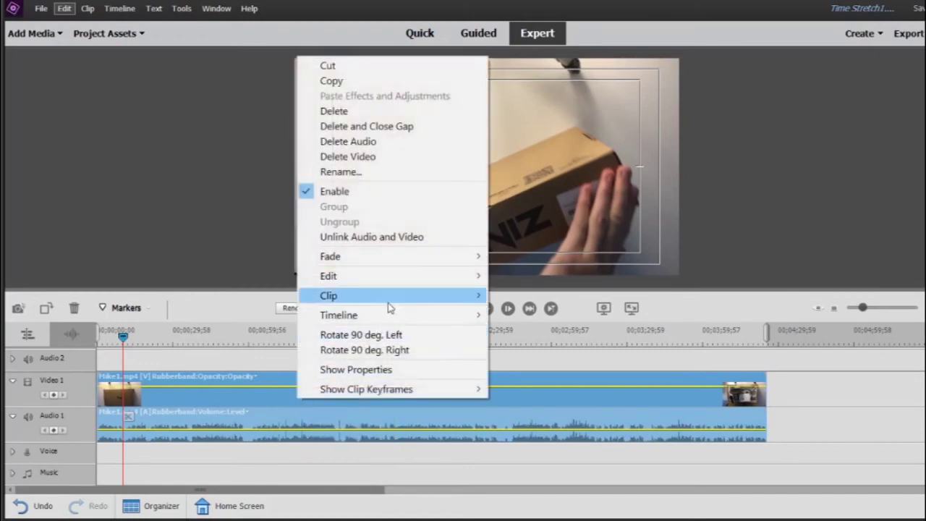
pyautogui.moveTo(388, 297)
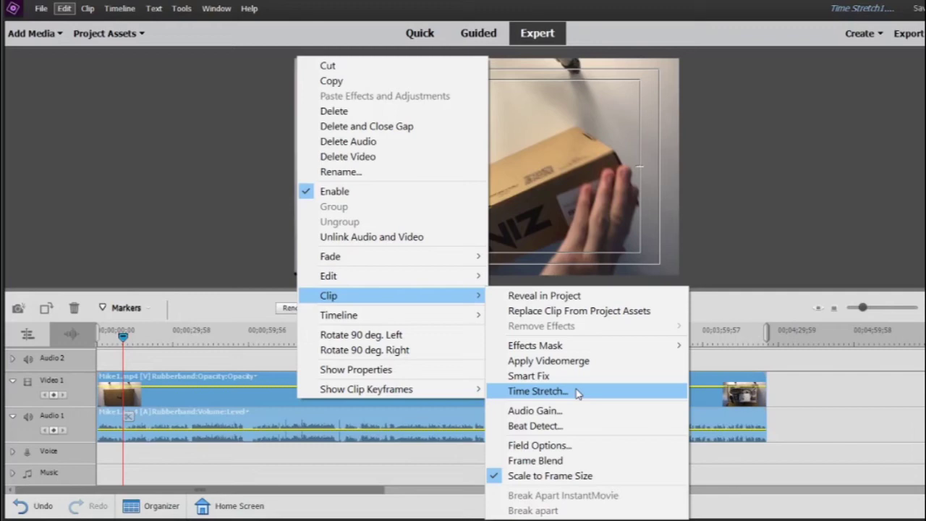
pyautogui.click(578, 392)
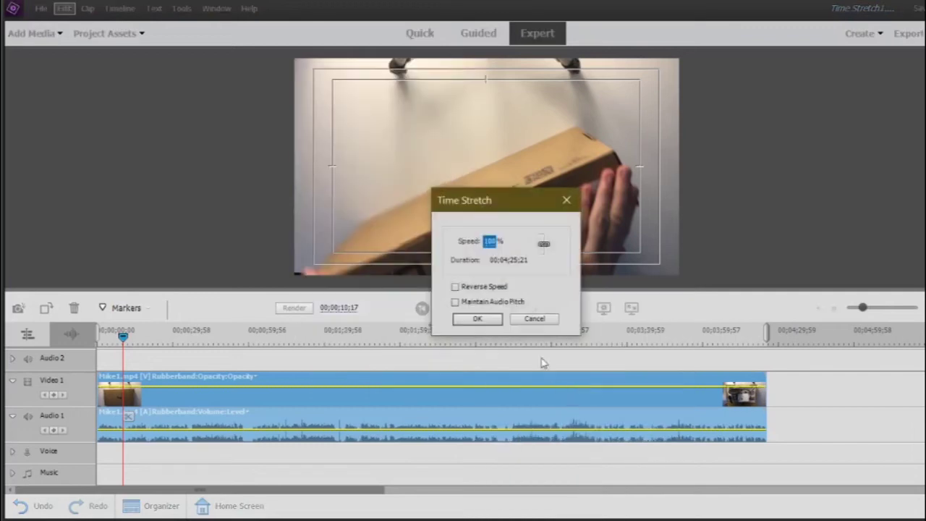
pyautogui.click(455, 287)
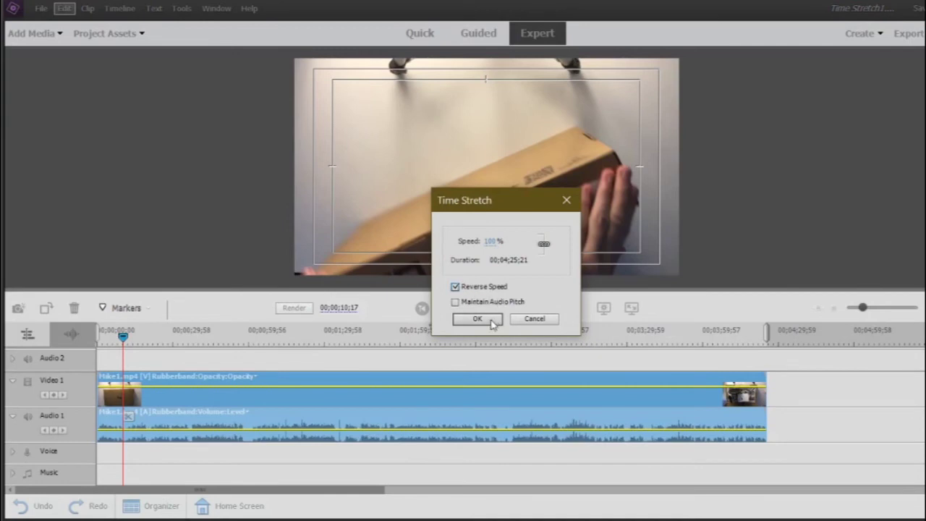
pyautogui.click(478, 319)
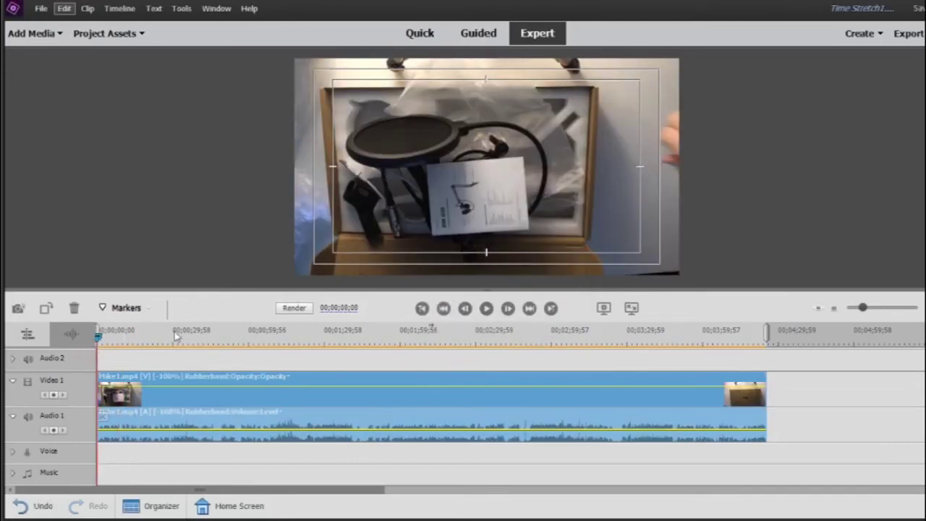
# - Play the reversed Mike1.mp4 clip for about ten seconds, then pause it
pyautogui.click(488, 310)
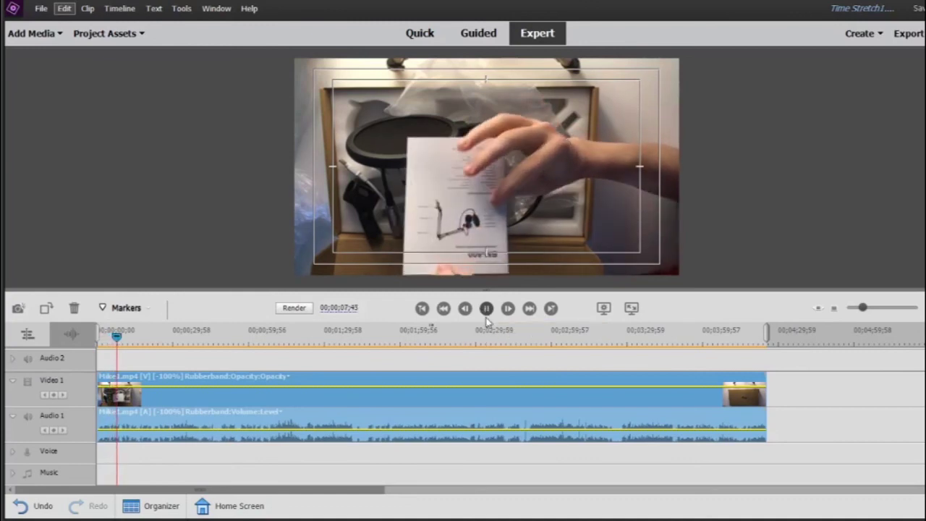
pyautogui.click(486, 309)
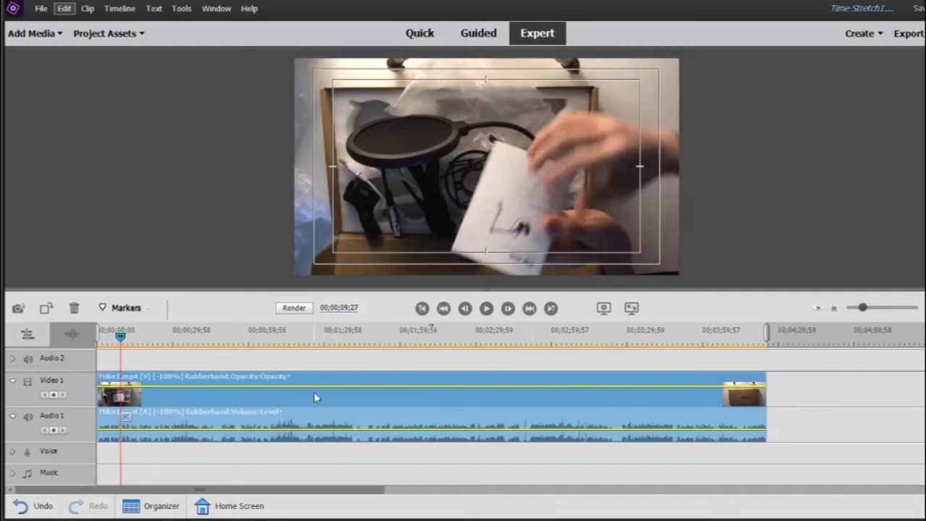
pyautogui.moveTo(315, 393)
# - Show the reversed clip's context menu with the Clip submenu listing Time Stretch
pyautogui.rightClick(314, 394)
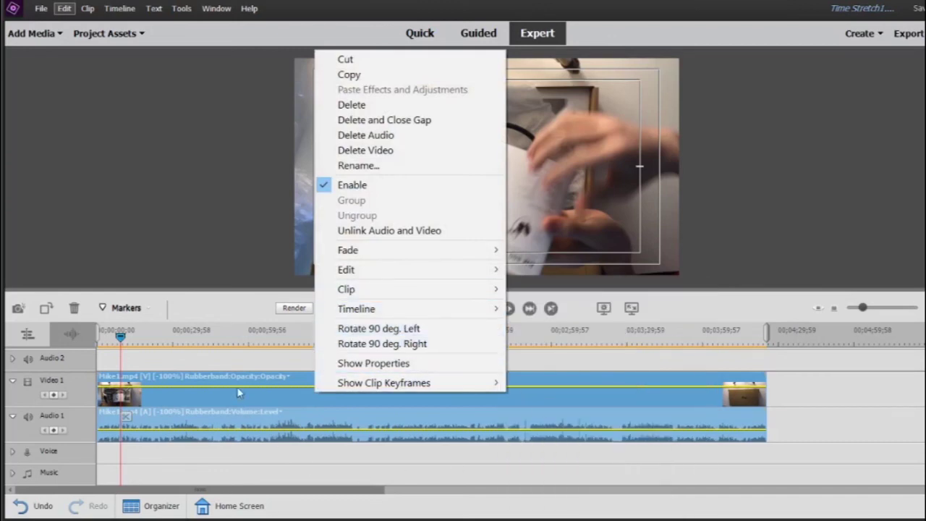
pyautogui.rightClick(288, 403)
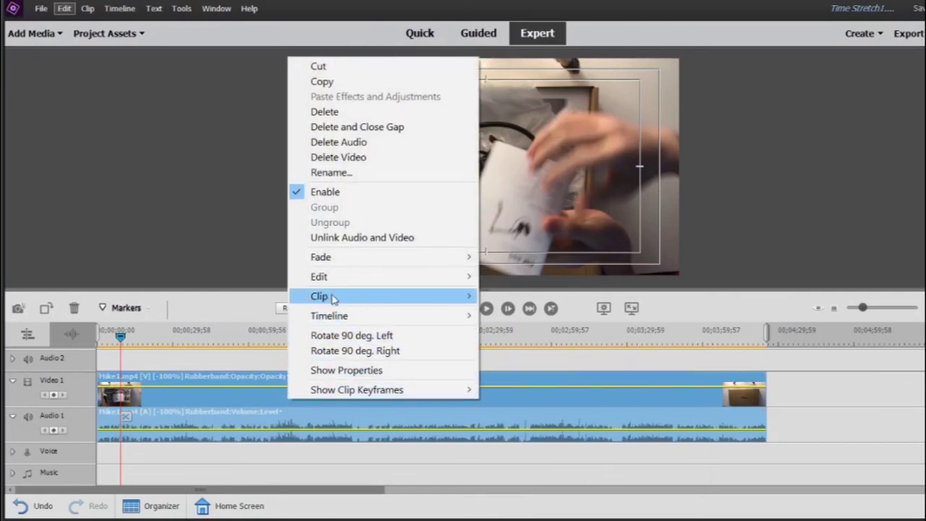
pyautogui.moveTo(336, 298)
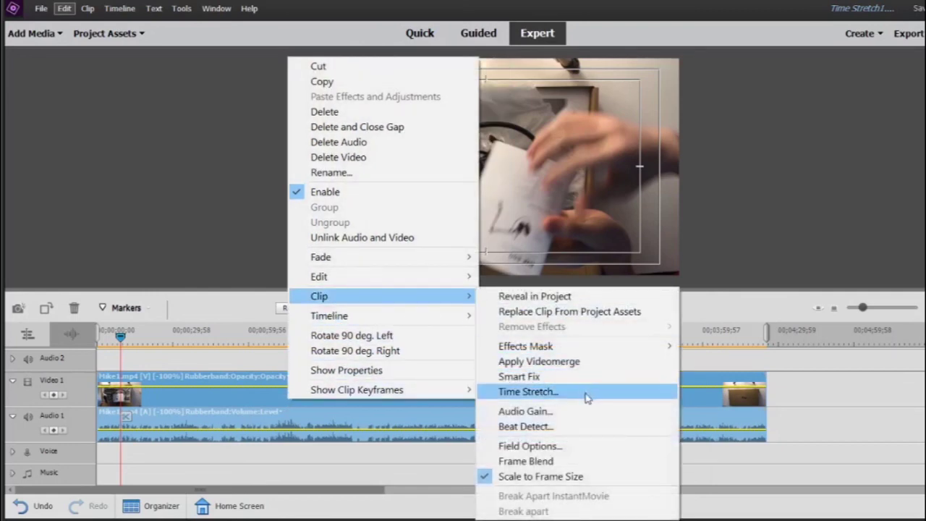